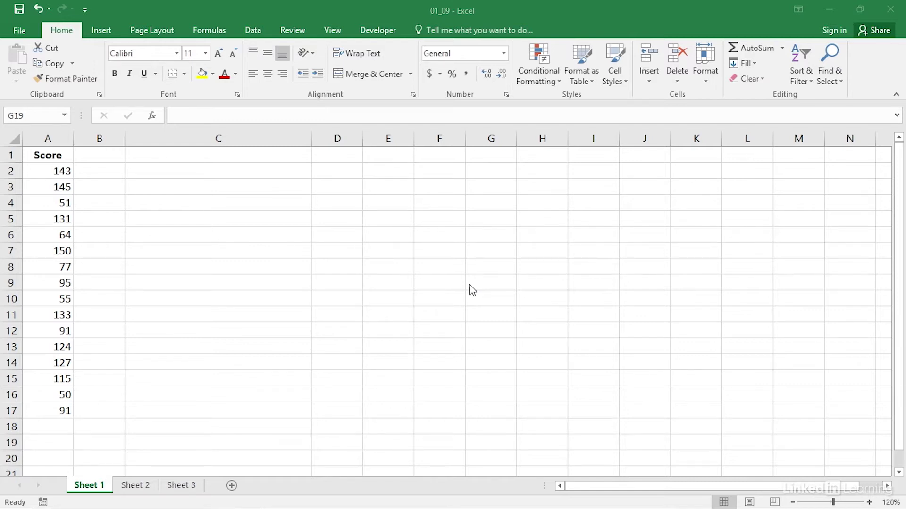
# Step: Check the Score column's total, then select cell C2 for the results
pyautogui.click(54, 135)
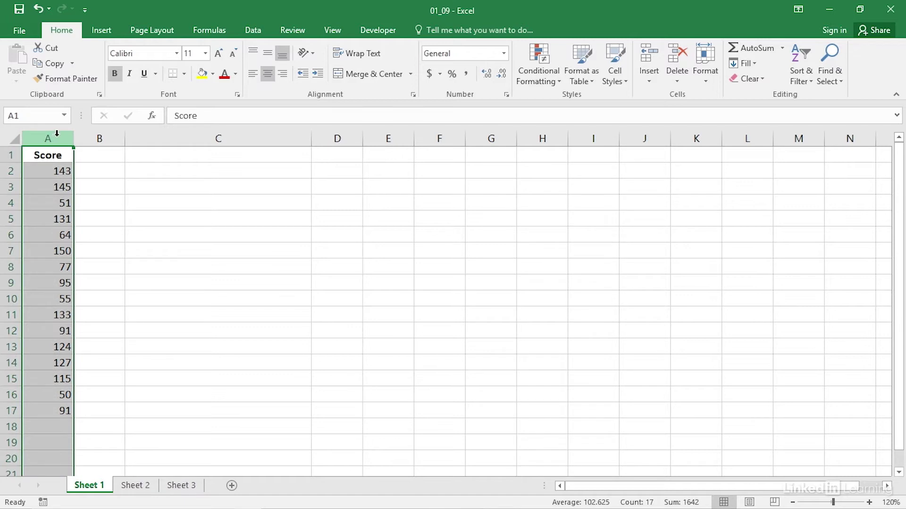
pyautogui.click(217, 315)
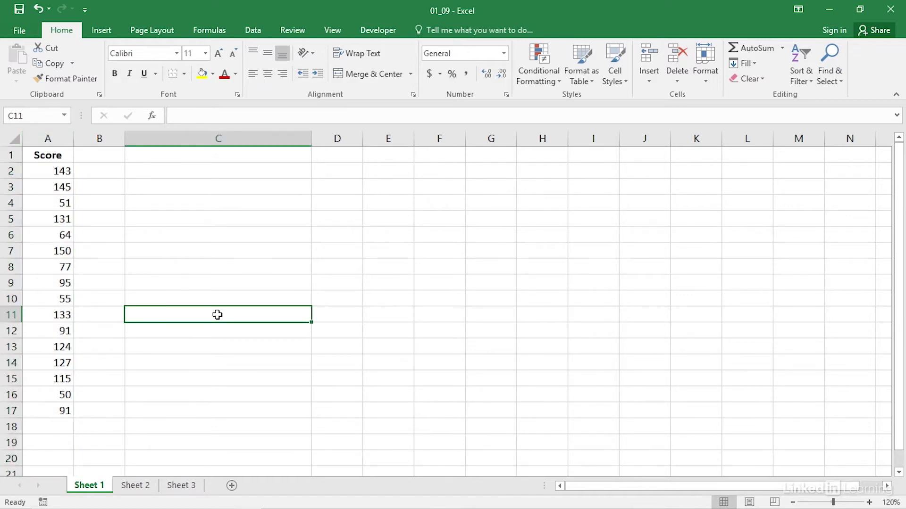
pyautogui.click(189, 170)
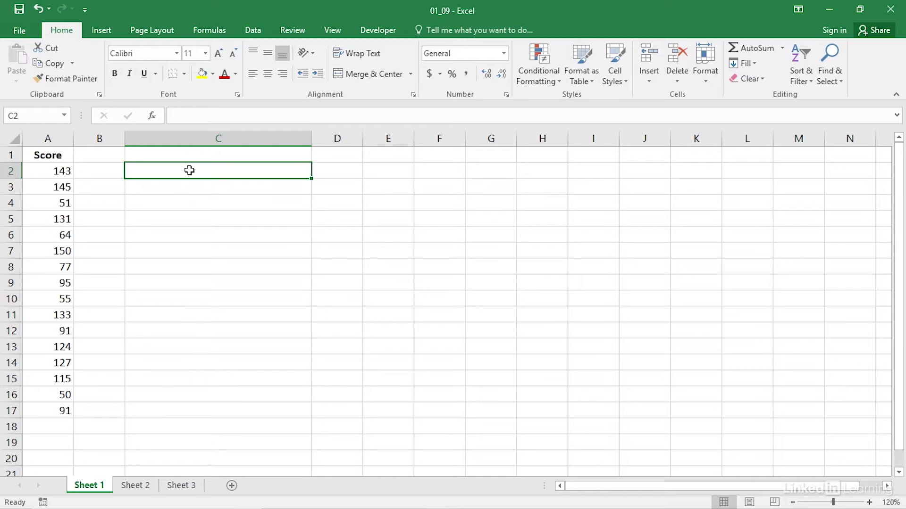
# Step: Choose Descriptive Statistics from the Data tab's Data Analysis tools
pyautogui.click(259, 32)
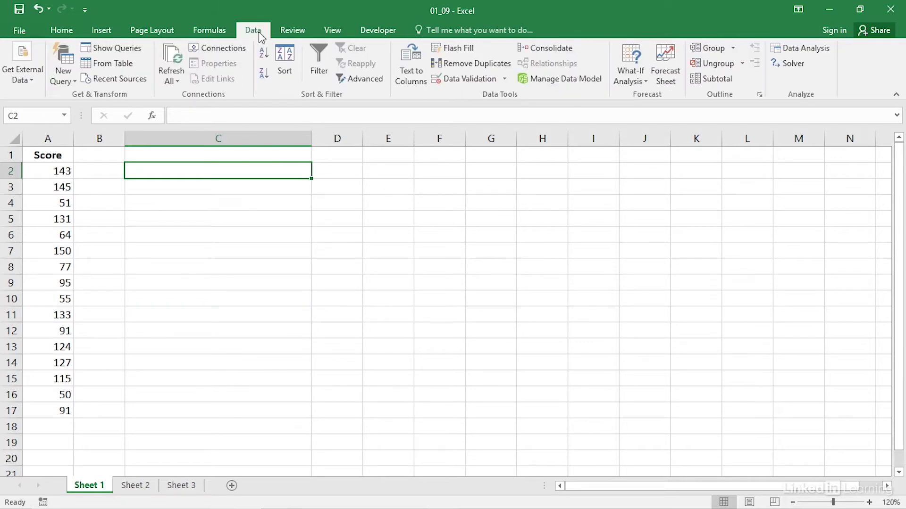
pyautogui.click(828, 53)
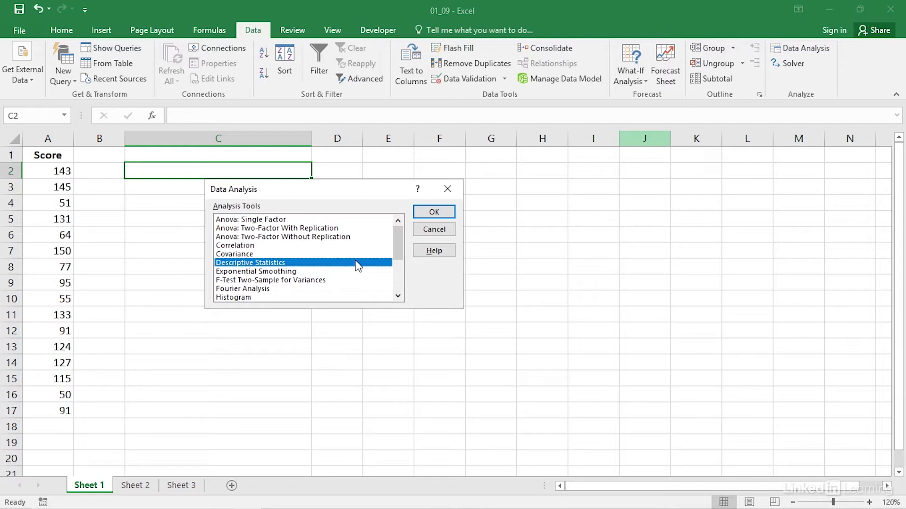
pyautogui.click(434, 212)
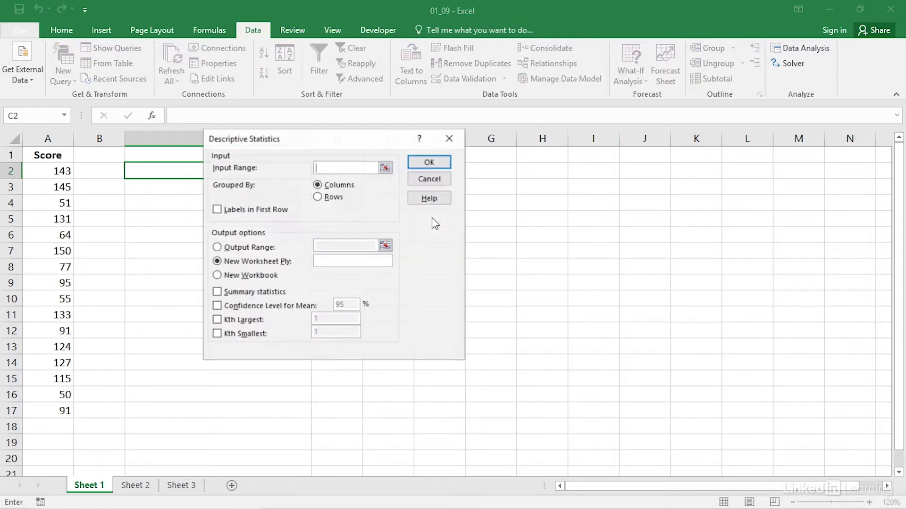
# Step: Set the input range to the Score column $A$1:$A$17 with Labels in First Row ticked
pyautogui.moveTo(293, 144); pyautogui.dragTo(492, 131)
pyautogui.click(584, 156)
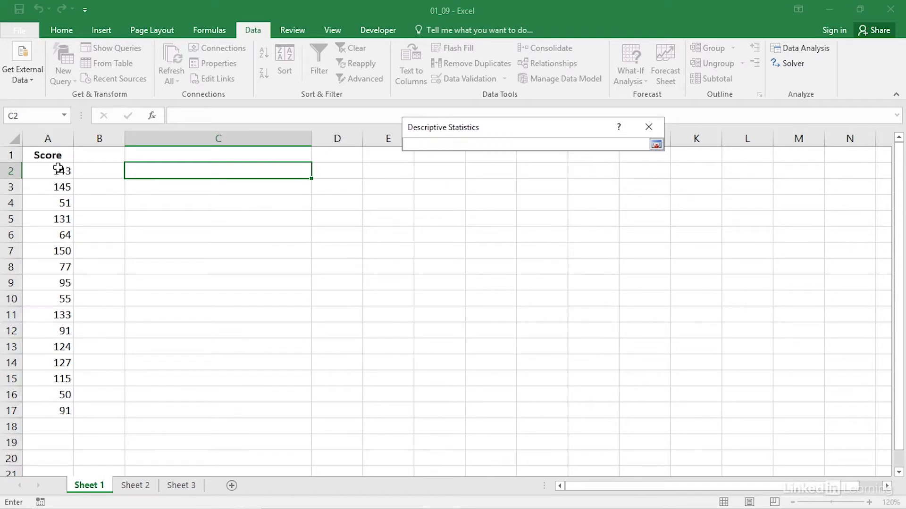
pyautogui.moveTo(59, 158); pyautogui.dragTo(65, 408)
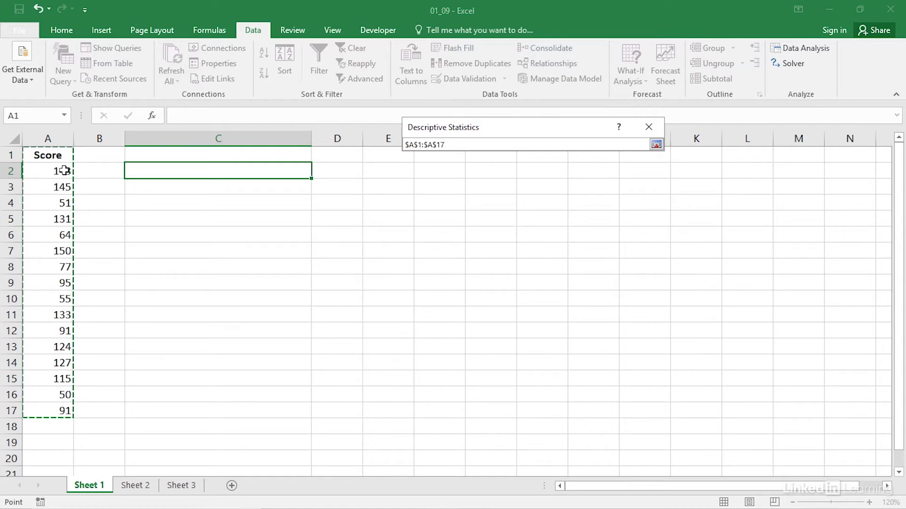
pyautogui.moveTo(64, 171); pyautogui.dragTo(62, 404)
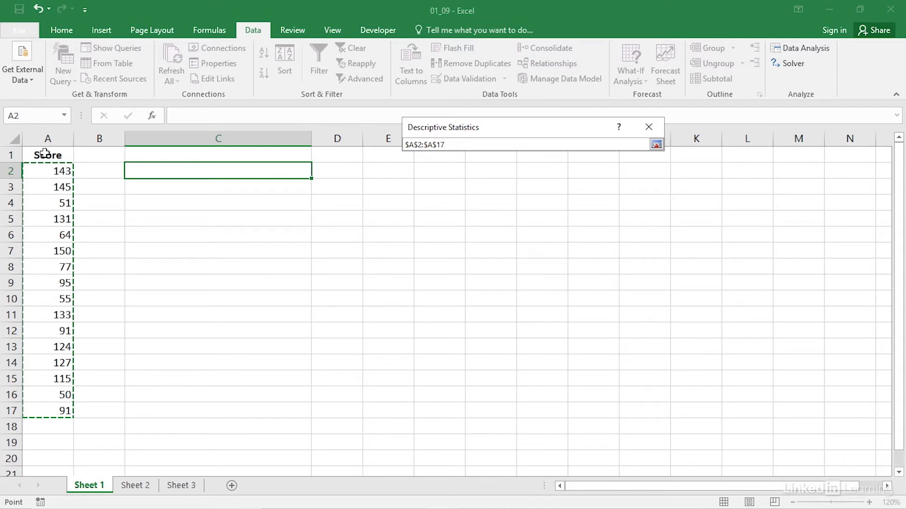
pyautogui.moveTo(49, 154); pyautogui.dragTo(62, 409)
pyautogui.click(657, 144)
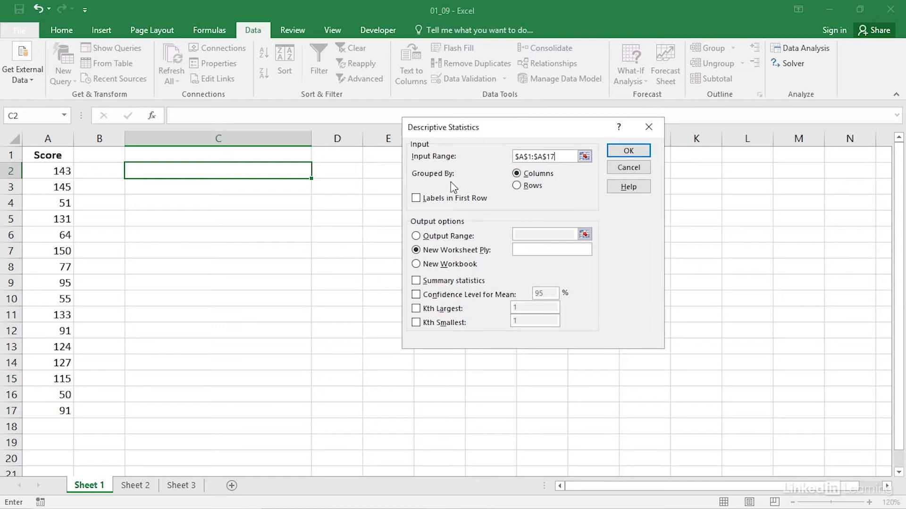
pyautogui.click(436, 199)
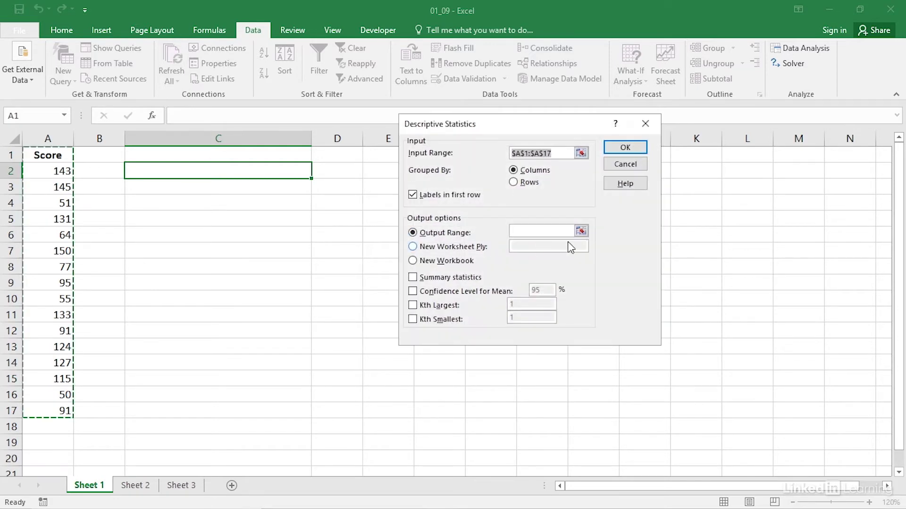
# Step: Output to $C$2 with Summary statistics and 95% Confidence Level for Mean, then run it
pyautogui.click(581, 231)
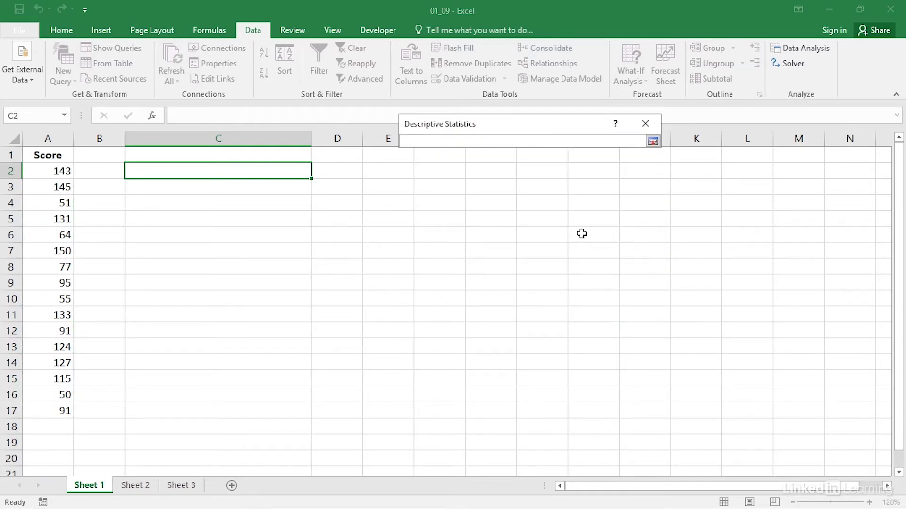
pyautogui.click(217, 169)
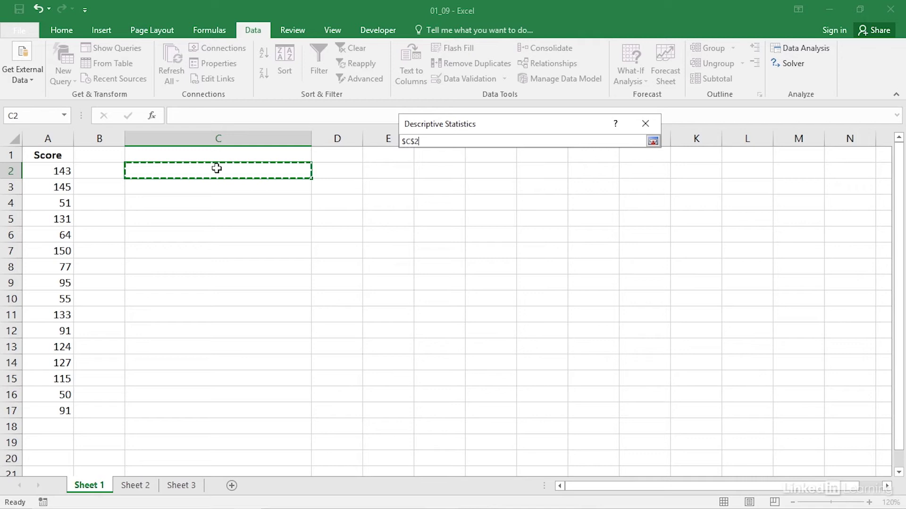
pyautogui.click(652, 141)
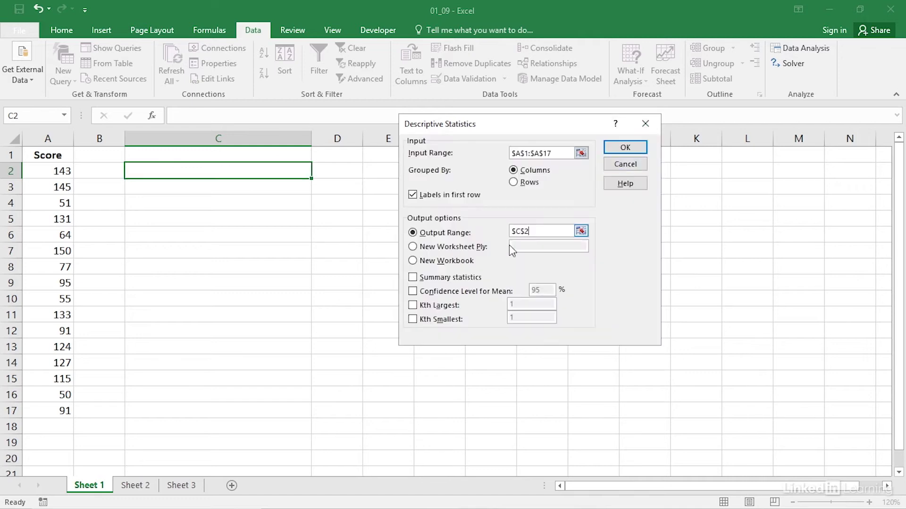
pyautogui.click(427, 277)
pyautogui.click(472, 291)
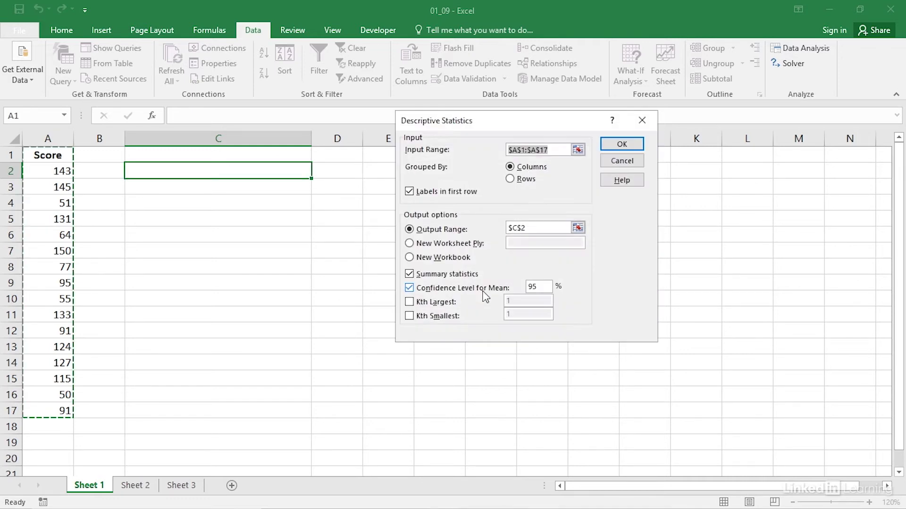
pyautogui.click(543, 286)
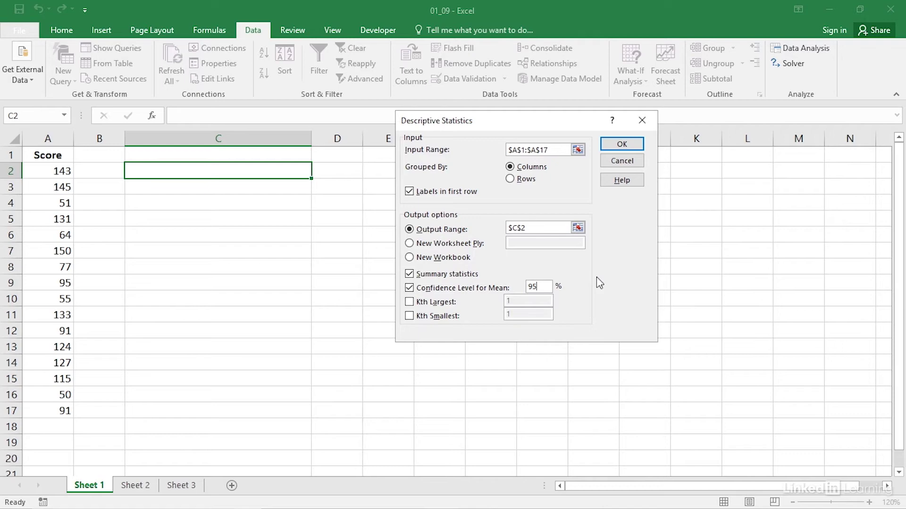
pyautogui.click(632, 145)
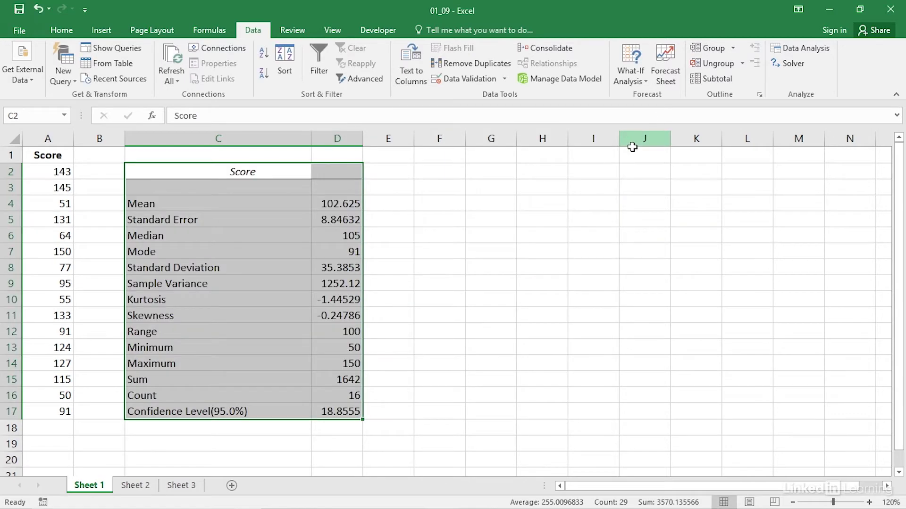
pyautogui.click(450, 331)
pyautogui.moveTo(261, 407); pyautogui.dragTo(346, 409)
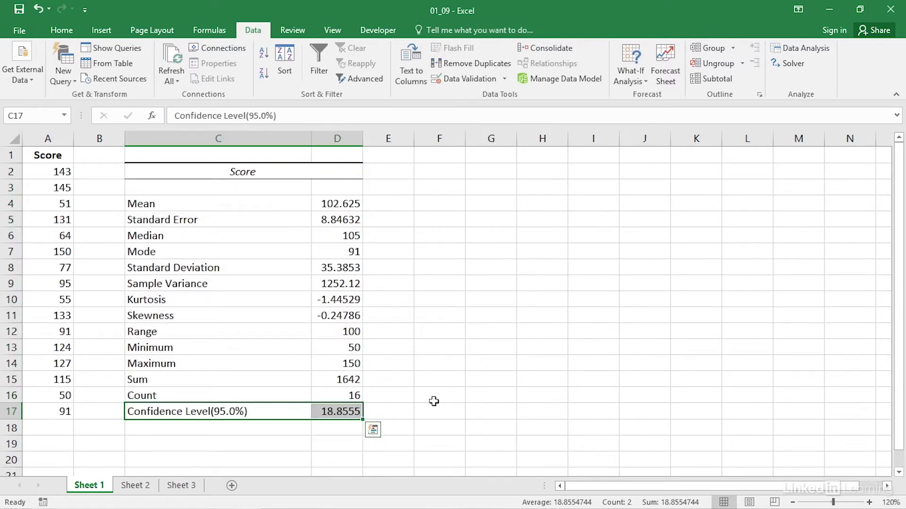
# Step: On Sheet 2, highlight the 0.05 significance level in G16's CONFIDENCE.T formula text
pyautogui.click(139, 485)
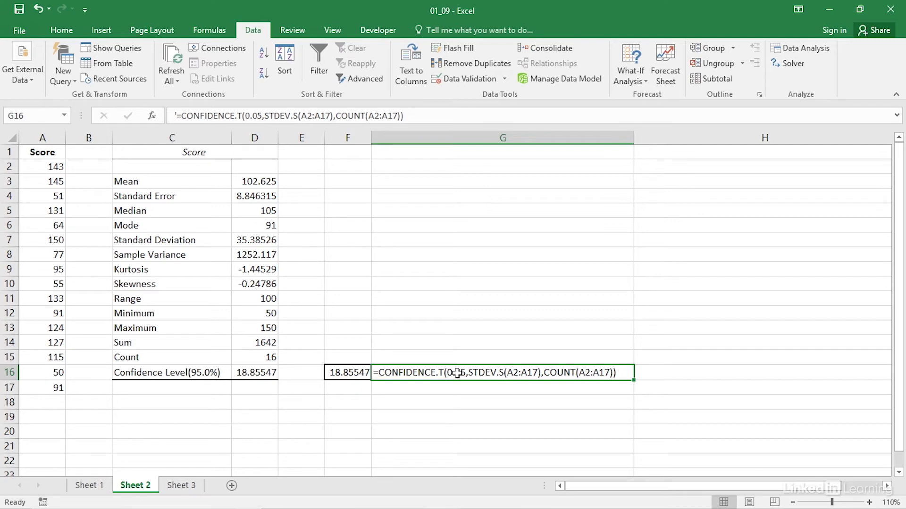
pyautogui.click(212, 115)
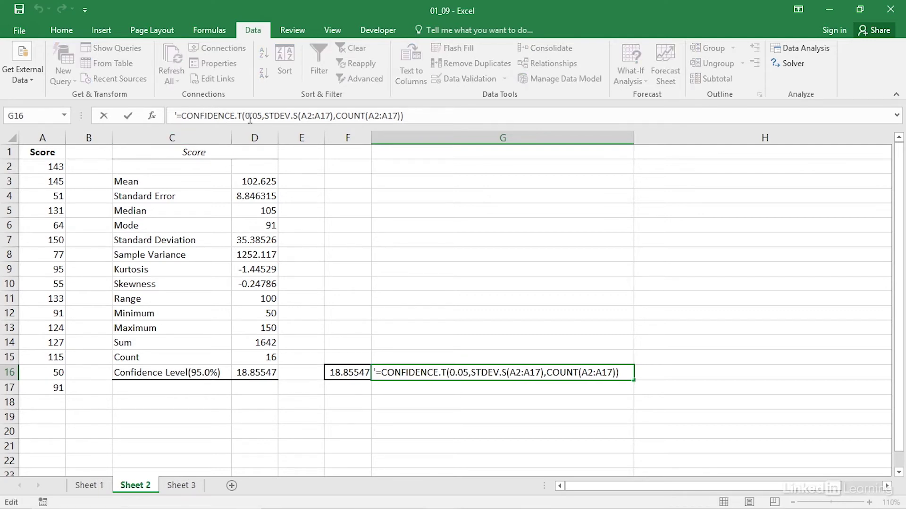
pyautogui.moveTo(245, 117); pyautogui.dragTo(263, 118)
pyautogui.click(268, 122)
# Step: Highlight the STDEV.S(A2:A17) and COUNT(A2:A17) arguments, then compare the D16:F16 confidence values
pyautogui.moveTo(265, 117); pyautogui.dragTo(334, 117)
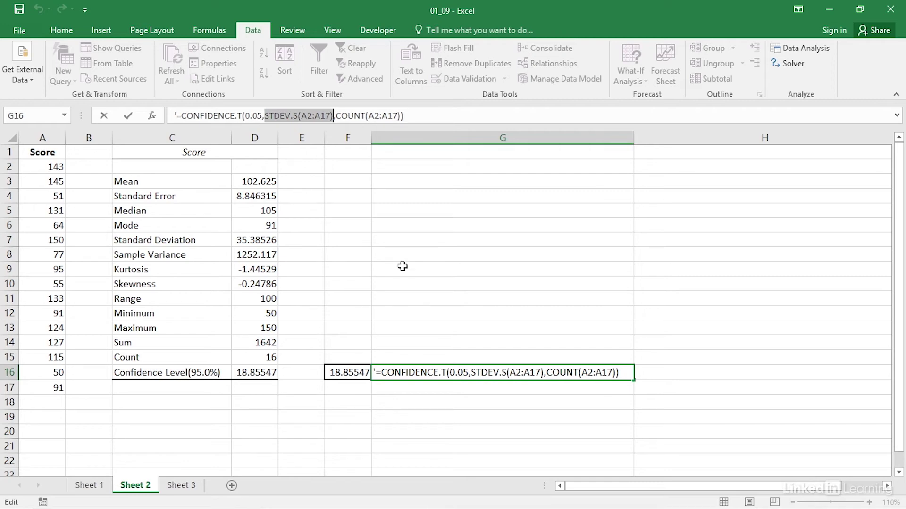
pyautogui.click(338, 116)
pyautogui.moveTo(338, 116); pyautogui.dragTo(403, 116)
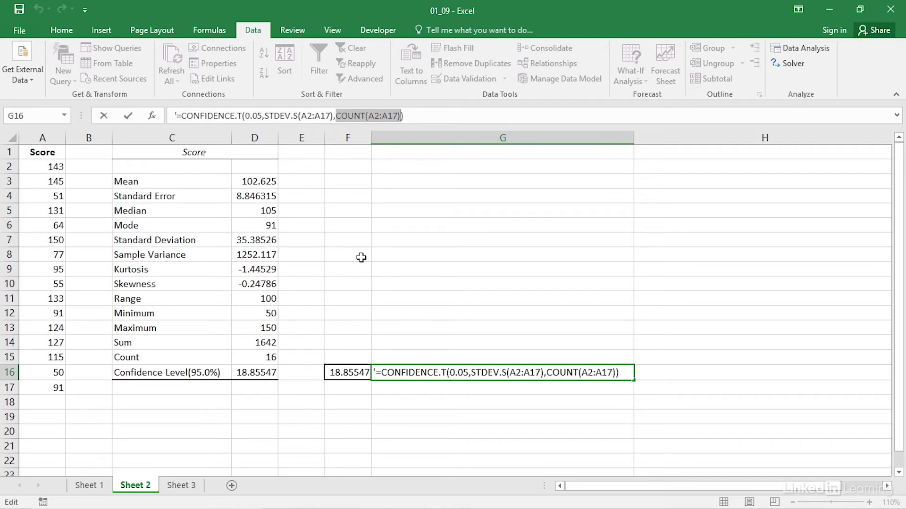
pyautogui.moveTo(340, 376); pyautogui.dragTo(259, 375)
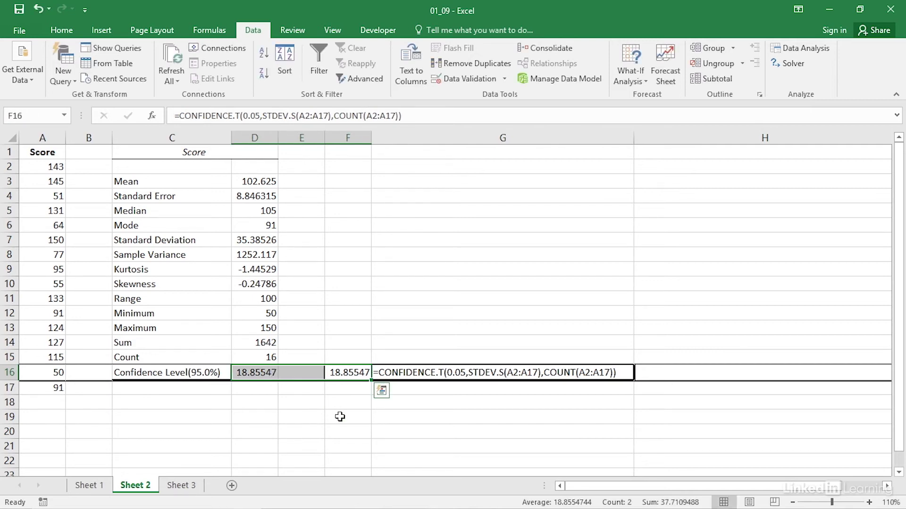
pyautogui.click(297, 443)
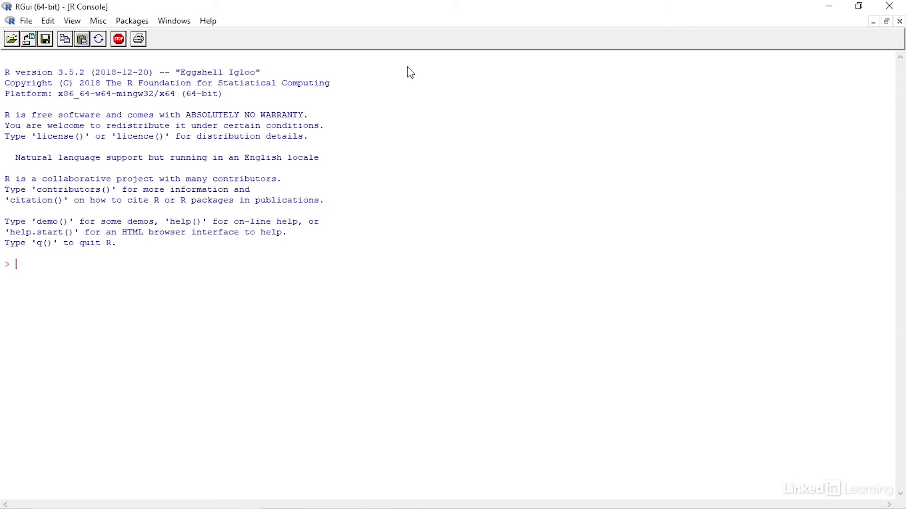
pyautogui.click(133, 22)
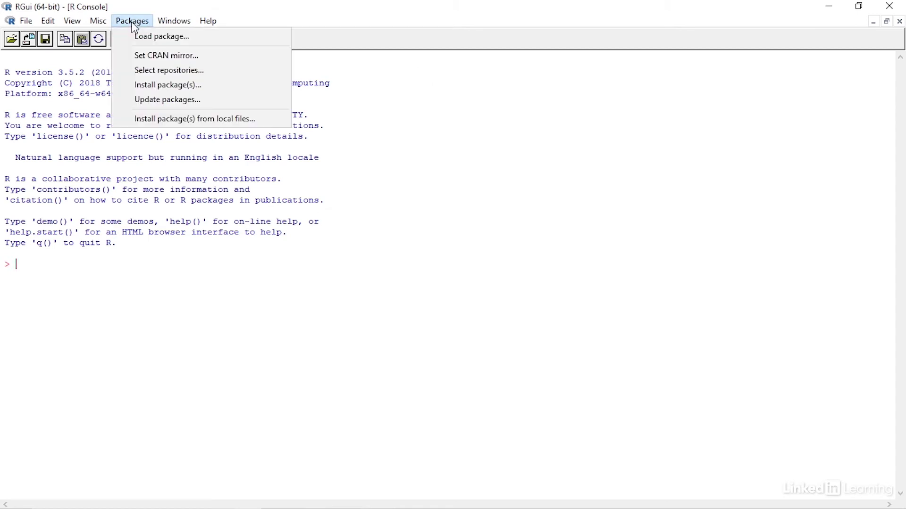
# Step: Set the CRAN mirror to USA (CA 1) [https]
pyautogui.click(207, 61)
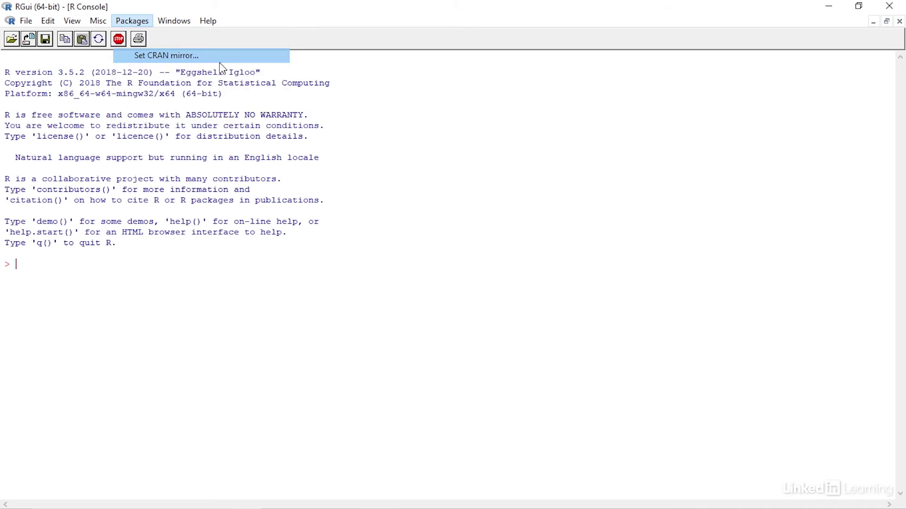
pyautogui.click(220, 62)
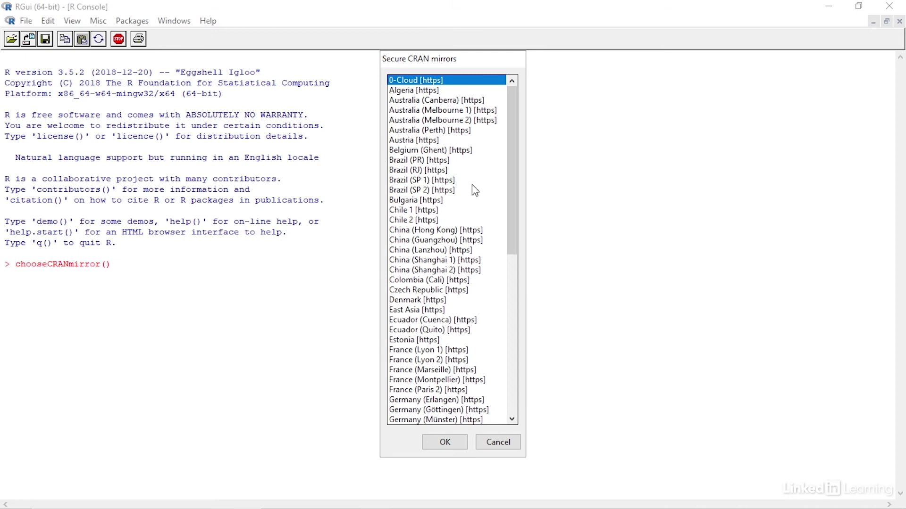
pyautogui.moveTo(517, 212); pyautogui.dragTo(516, 371)
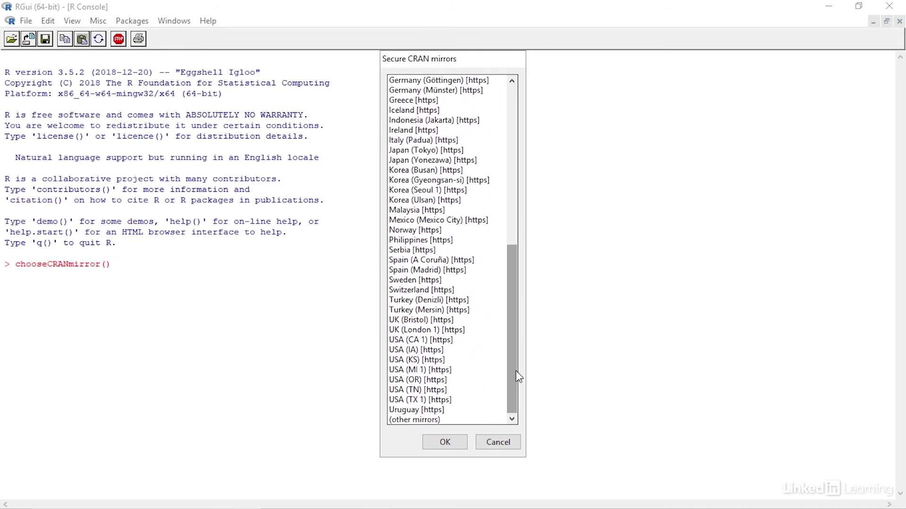
pyautogui.click(430, 339)
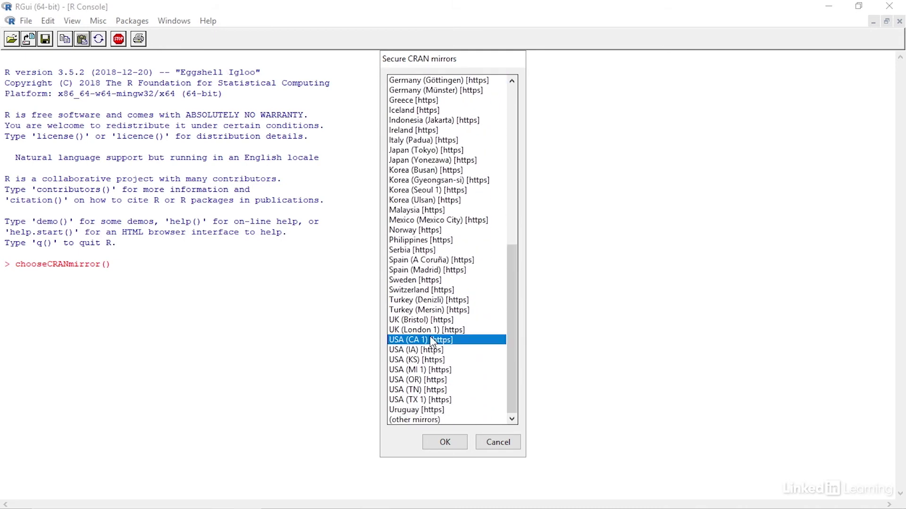
pyautogui.click(452, 445)
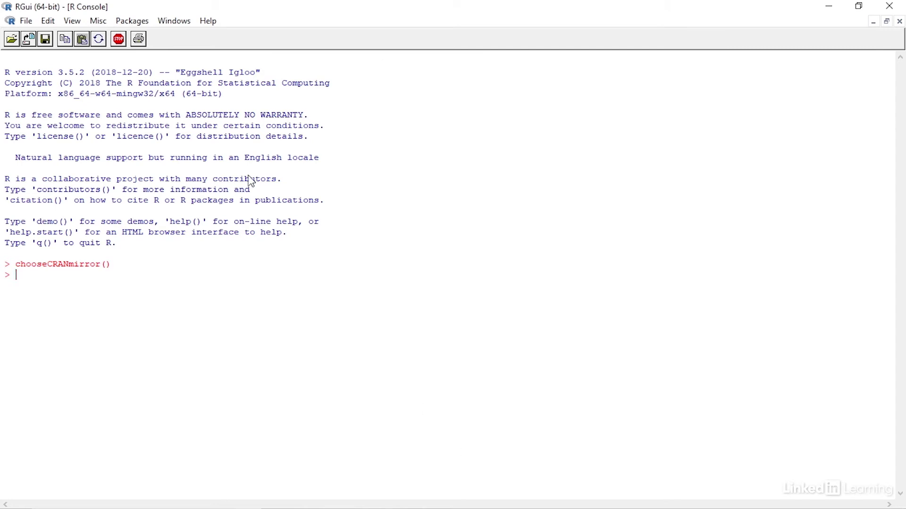
pyautogui.click(132, 22)
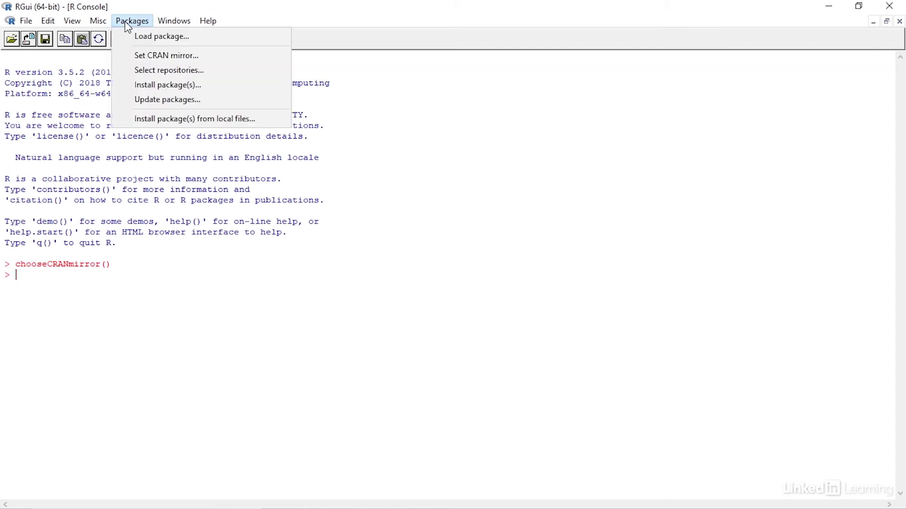
# Step: Install DescTools from CRAN and enter library(DescTools) at the prompt
pyautogui.click(141, 85)
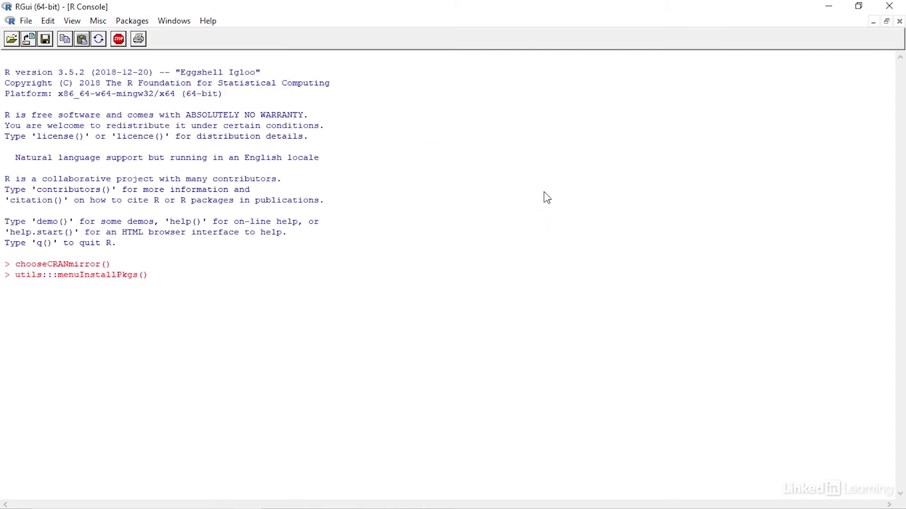
pyautogui.moveTo(513, 97); pyautogui.dragTo(514, 150)
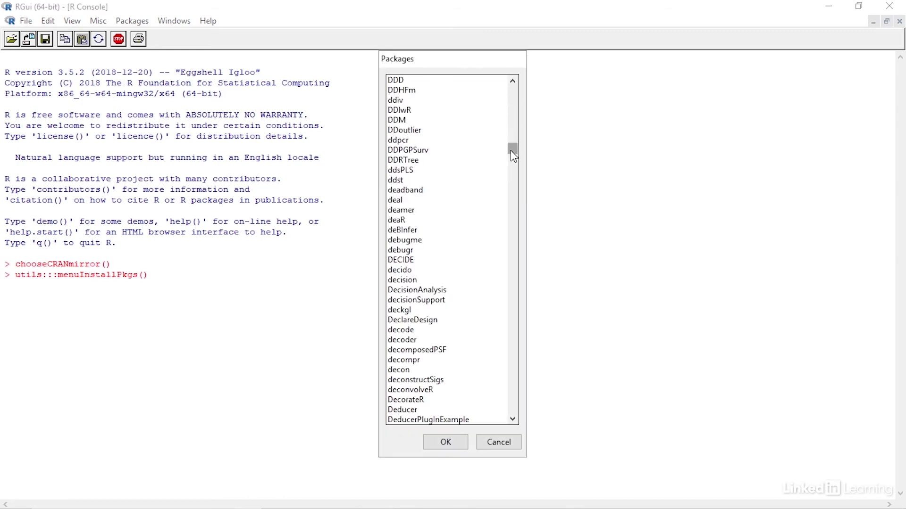
pyautogui.scroll(-20, 442, 356)
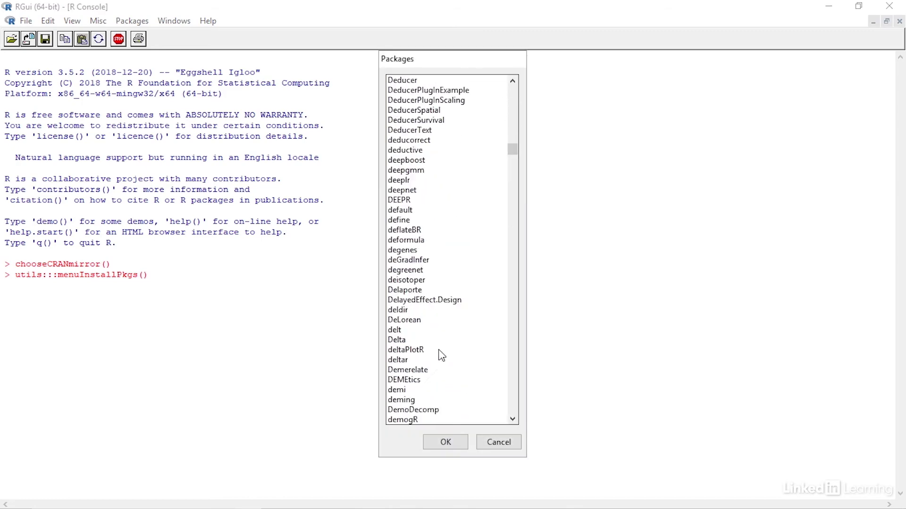
pyautogui.click(433, 380)
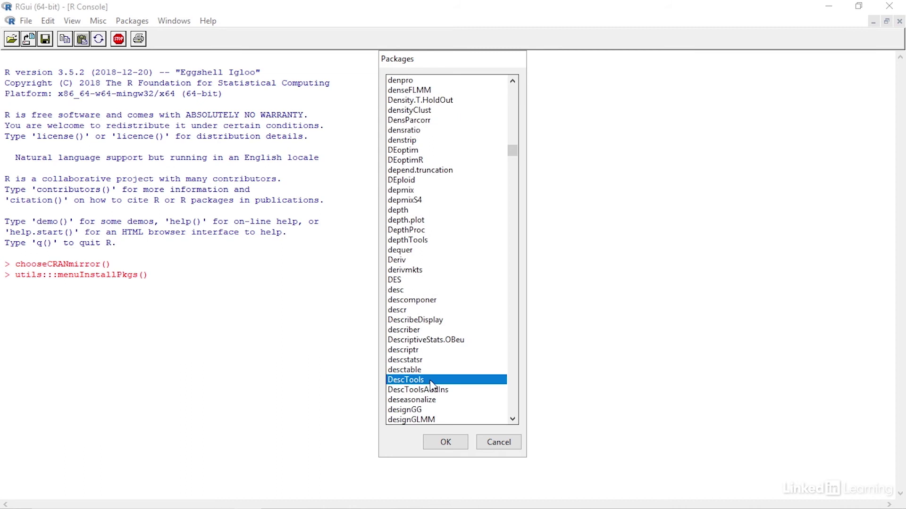
pyautogui.click(445, 442)
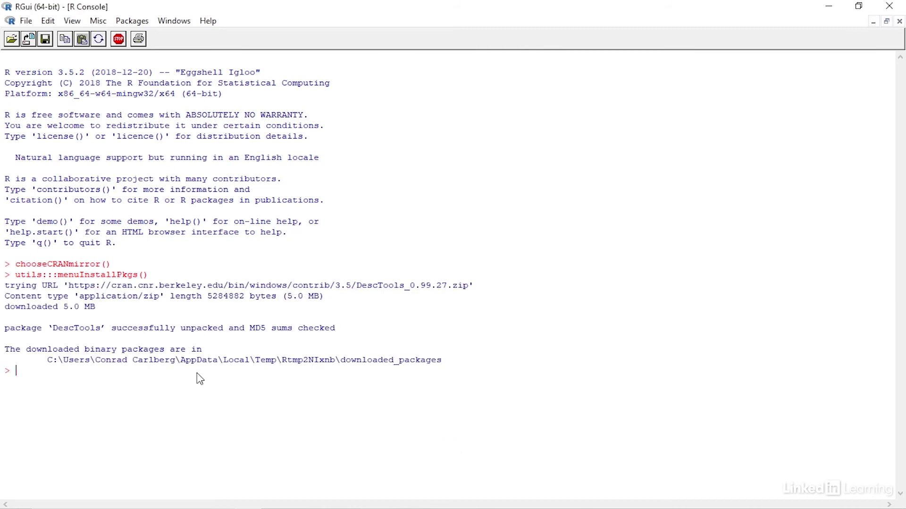
pyautogui.write('library(DescTools)')
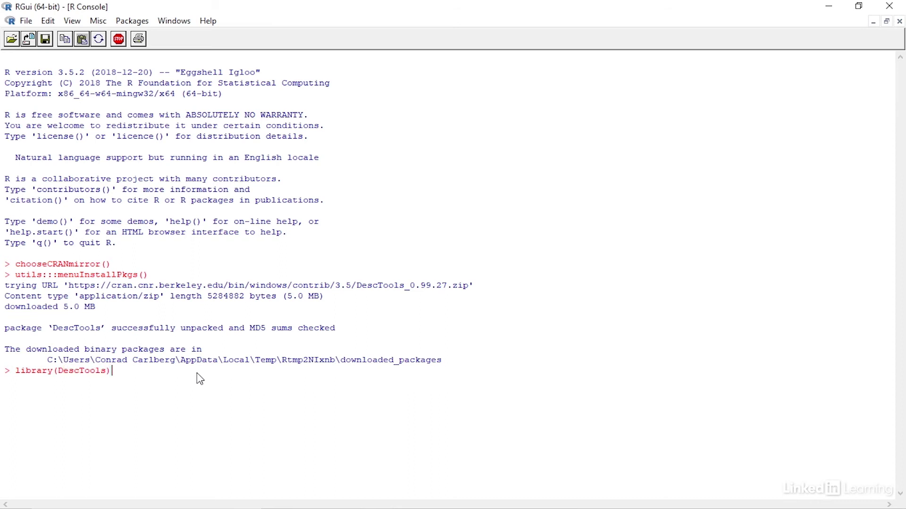
# Step: Load DescTools and run SampleData <- XLGetRange(header=FALSE) to read the Excel range
pyautogui.press('Return')
pyautogui.write('SampleData <- CLGet')
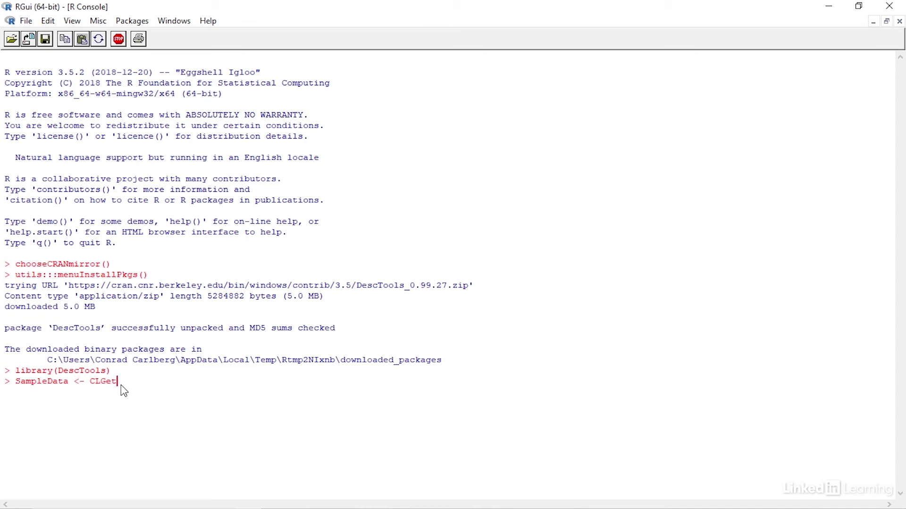
pyautogui.press('BackSpace')
pyautogui.press('BackSpace')
pyautogui.press('BackSpace')
pyautogui.press('BackSpace')
pyautogui.press('BackSpace')
pyautogui.write('XLGetRange(header=FALSE)')
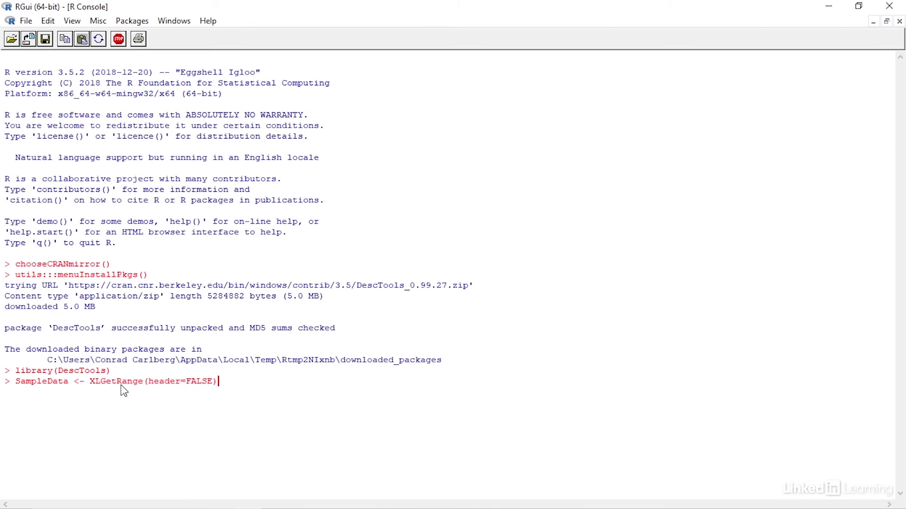
pyautogui.press('Return')
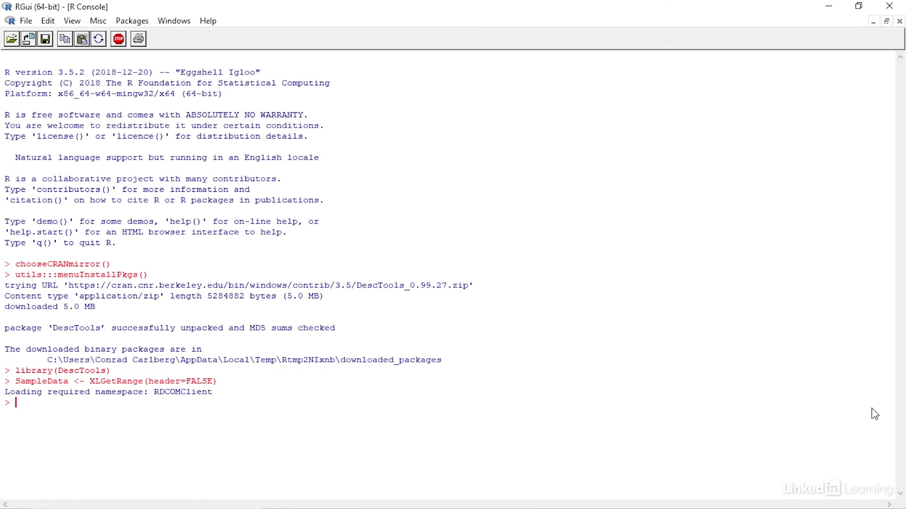
pyautogui.write('install.packages(')
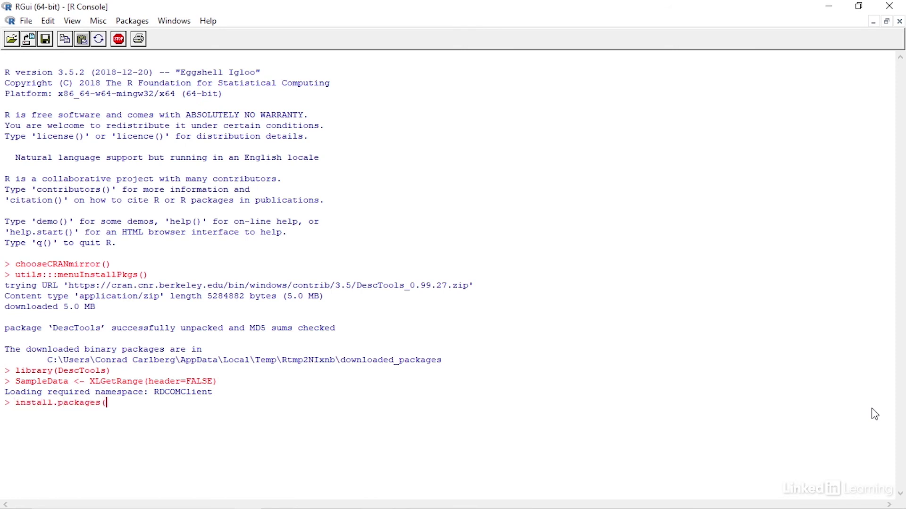
pyautogui.write("'RDCOMClient',")
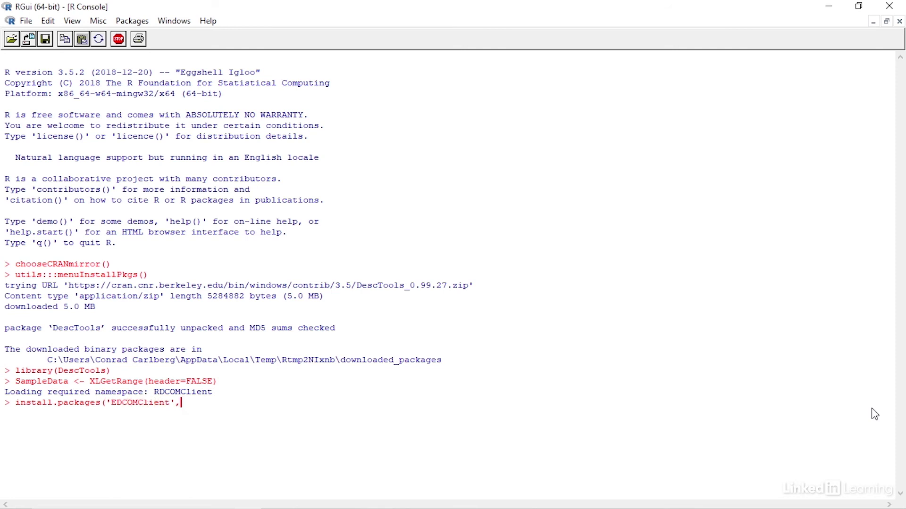
pyautogui.write("repose = 'http://")
pyautogui.write('www.omeg')
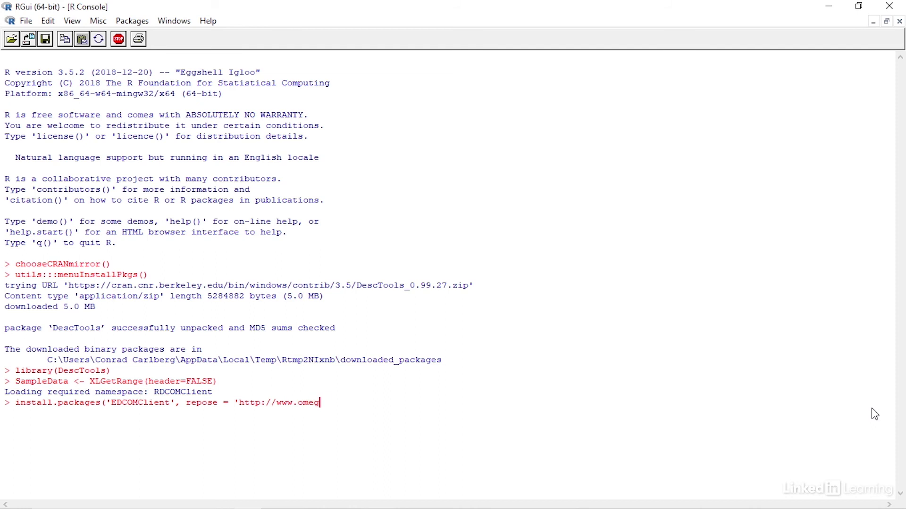
pyautogui.write('ahat.net')
pyautogui.write('/')
pyautogui.write('R')
pyautogui.write(".')")
pyautogui.click(377, 404)
pyautogui.press('BackSpace')
pyautogui.write('/')
pyautogui.press('Left')
pyautogui.press('Left')
pyautogui.press('Left')
pyautogui.press('Left')
pyautogui.press('Left')
pyautogui.press('Left')
pyautogui.press('Left')
pyautogui.press('Left')
pyautogui.press('Left')
pyautogui.press('Left')
pyautogui.press('Left')
pyautogui.press('Left')
pyautogui.press('Left')
pyautogui.press('Left')
pyautogui.press('Left')
pyautogui.press('Left')
pyautogui.press('Left')
pyautogui.press('Left')
pyautogui.press('Left')
pyautogui.press('Left')
pyautogui.press('Left')
pyautogui.press('Left')
pyautogui.press('Left')
pyautogui.press('Left')
pyautogui.press('Left')
pyautogui.press('Left')
pyautogui.press('Left')
pyautogui.press('Left')
pyautogui.press('Left')
pyautogui.press('Left')
pyautogui.press('Left')
pyautogui.press('Right')
pyautogui.press('Right')
pyautogui.press('BackSpace')
pyautogui.press('End')
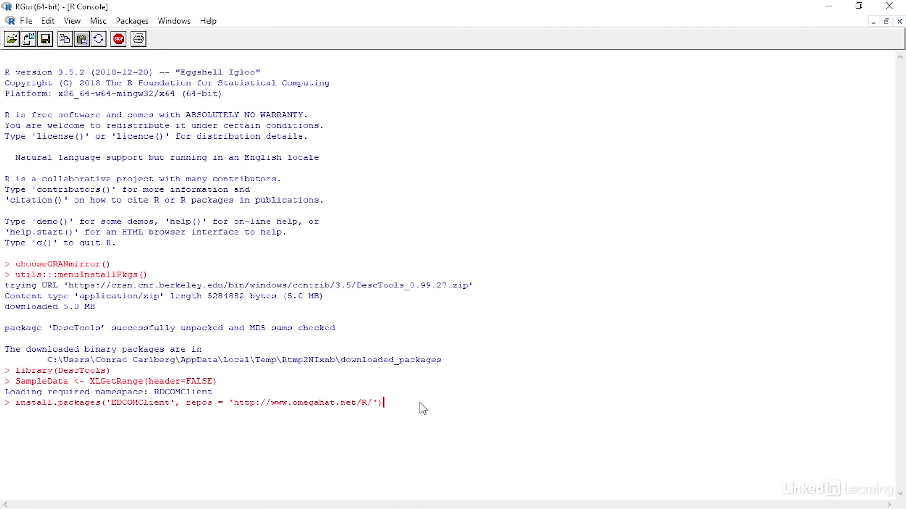
pyautogui.press('BackSpace')
pyautogui.press('BackSpace')
pyautogui.press('BackSpace')
pyautogui.press('BackSpace')
pyautogui.press('BackSpace')
pyautogui.press('BackSpace')
pyautogui.press('BackSpace')
pyautogui.press('BackSpace')
pyautogui.press('BackSpace')
pyautogui.press('BackSpace')
pyautogui.press('BackSpace')
pyautogui.press('BackSpace')
pyautogui.press('BackSpace')
pyautogui.press('BackSpace')
pyautogui.press('BackSpace')
pyautogui.press('BackSpace')
pyautogui.press('BackSpace')
pyautogui.press('BackSpace')
pyautogui.press('BackSpace')
pyautogui.press('BackSpace')
pyautogui.press('BackSpace')
pyautogui.press('BackSpace')
pyautogui.press('BackSpace')
pyautogui.press('BackSpace')
pyautogui.press('BackSpace')
pyautogui.press('BackSpace')
pyautogui.press('BackSpace')
pyautogui.press('BackSpace')
pyautogui.press('BackSpace')
pyautogui.press('BackSpace')
pyautogui.press('BackSpace')
pyautogui.press('BackSpace')
pyautogui.press('BackSpace')
pyautogui.press('BackSpace')
pyautogui.press('BackSpace')
pyautogui.press('BackSpace')
pyautogui.press('BackSpace')
pyautogui.press('BackSpace')
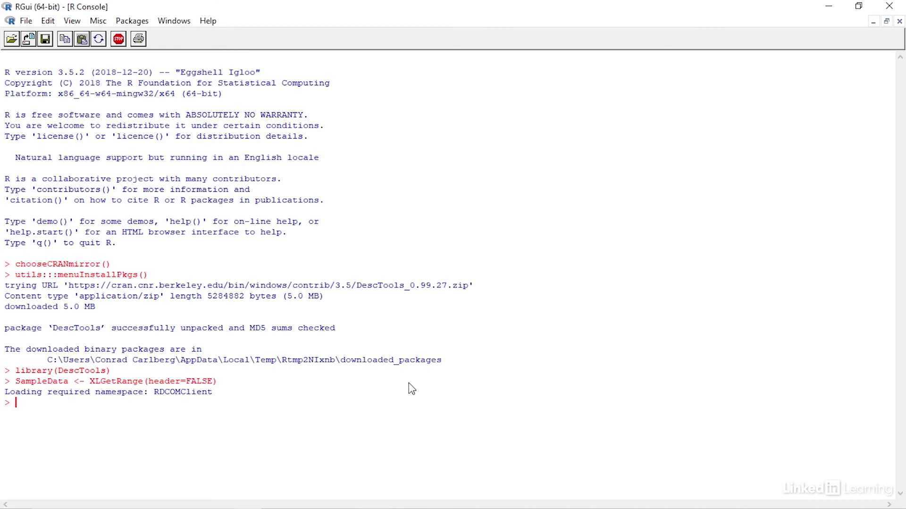
pyautogui.write('SampleData <- as.numer')
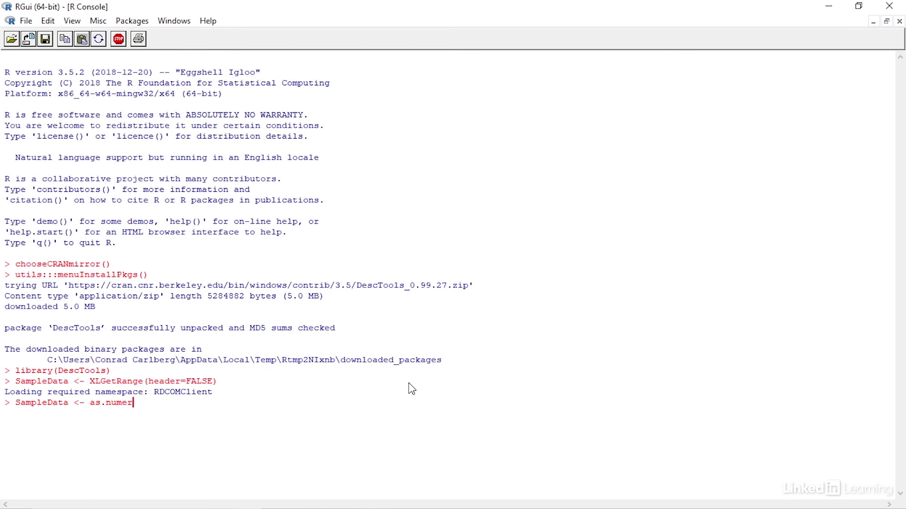
pyautogui.write('ic(unlist)')
# Step: Run SampleData <- as.numeric(unlist(SampleData)), then enter MeanCI(SampleData)
pyautogui.press('BackSpace')
pyautogui.write('(SampleData))')
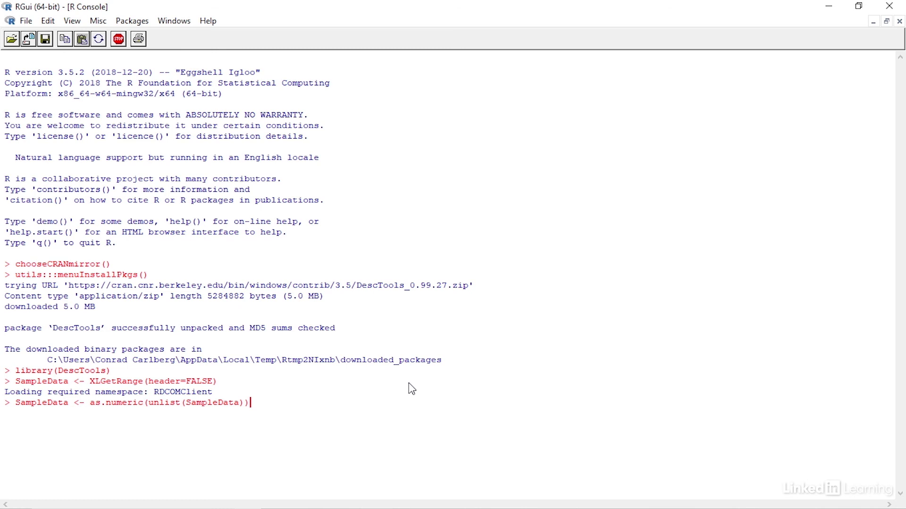
pyautogui.press('Return')
pyautogui.write('MeanCI(SampleData)')
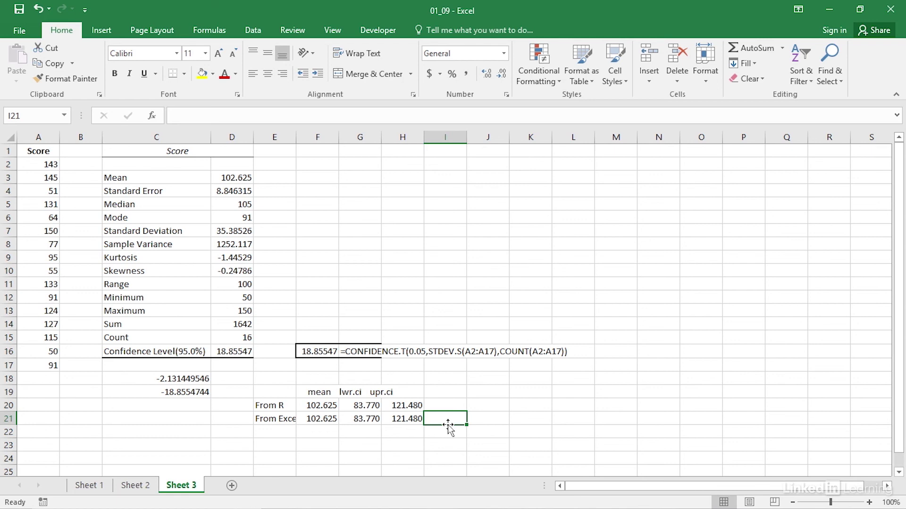
# Step: Select the E19:I22 R-versus-Excel table: mean 102.625, limits 83.770 and 121.480
pyautogui.moveTo(269, 393); pyautogui.dragTo(486, 426)
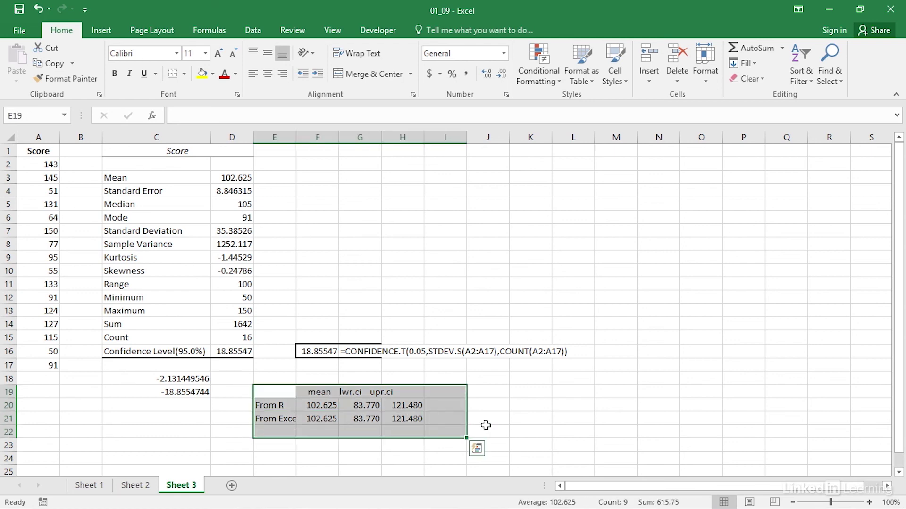